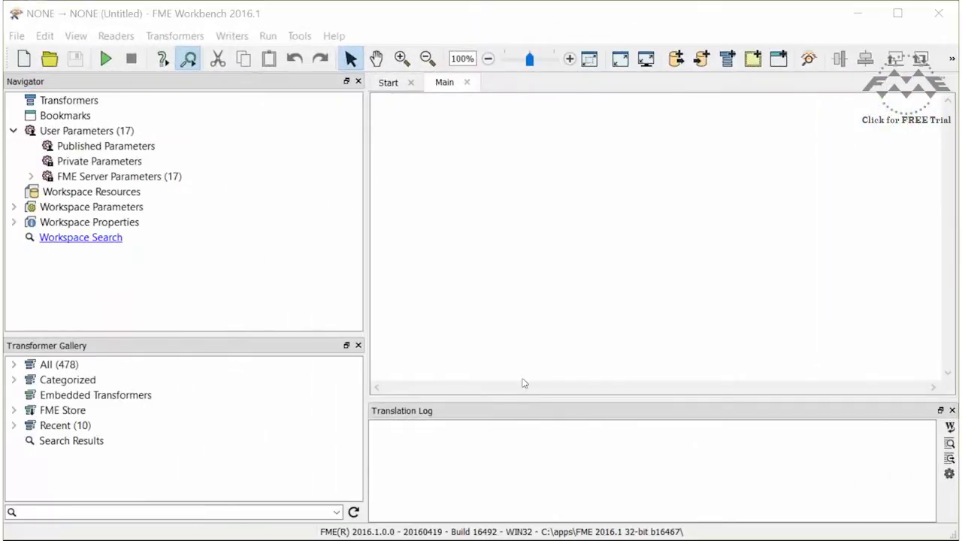
Add a PostGIS reader, found by typing postgi, using the PostGIS Training Database connection
{"action": "left_click", "coordinate": [115, 35]}
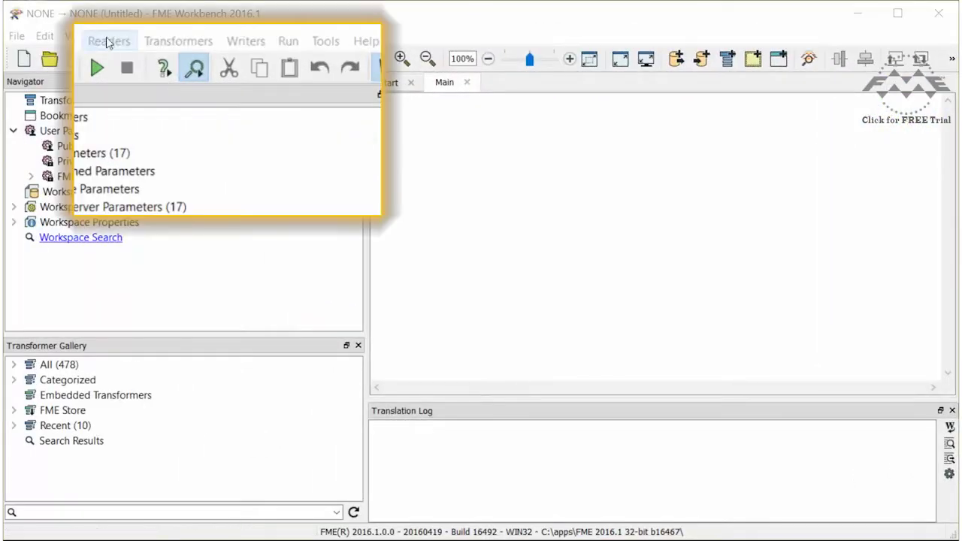
{"action": "left_click", "coordinate": [126, 68]}
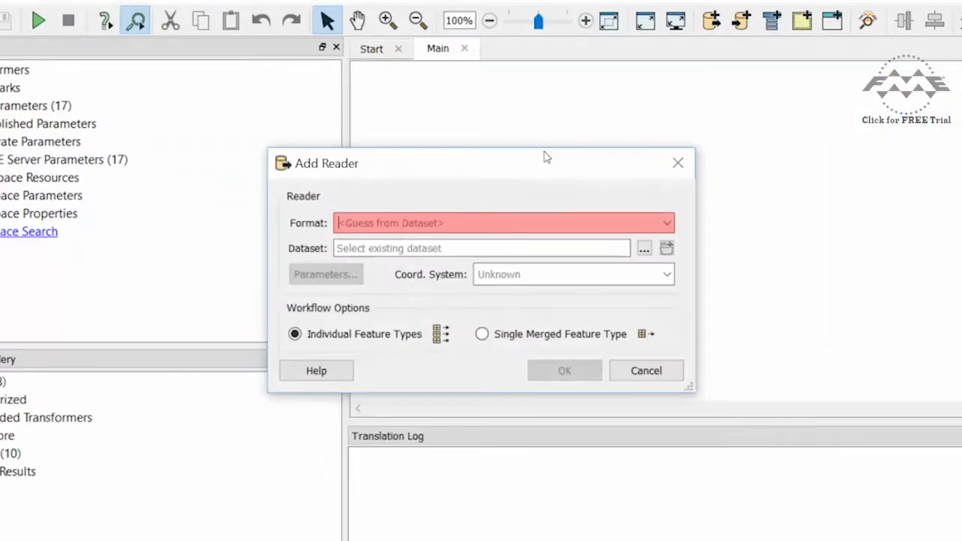
{"action": "type", "text": "postgi"}
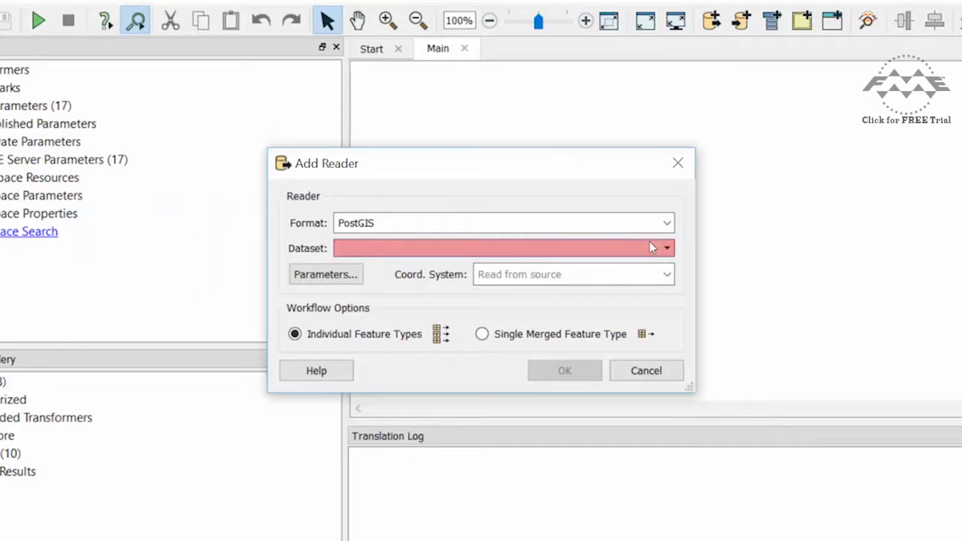
{"action": "left_click", "coordinate": [651, 245]}
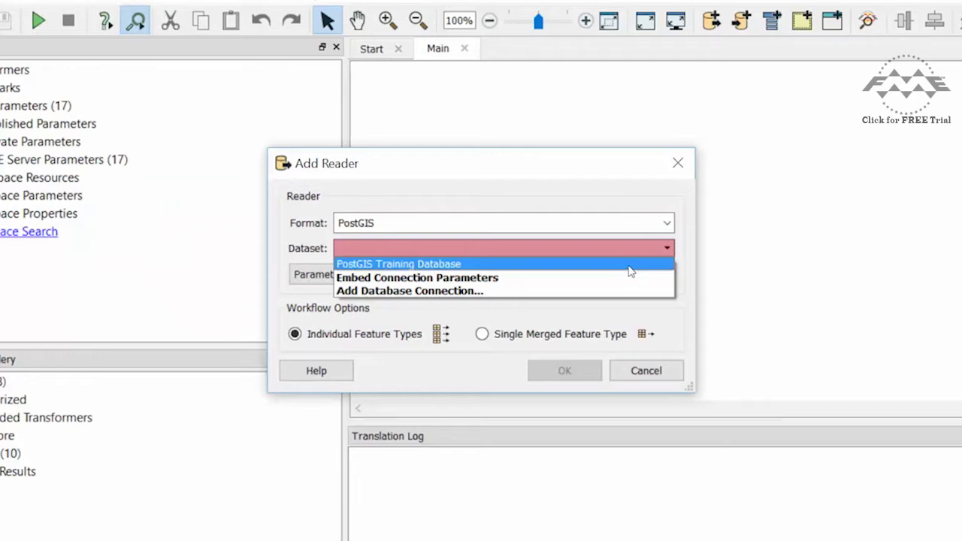
{"action": "left_click", "coordinate": [630, 268]}
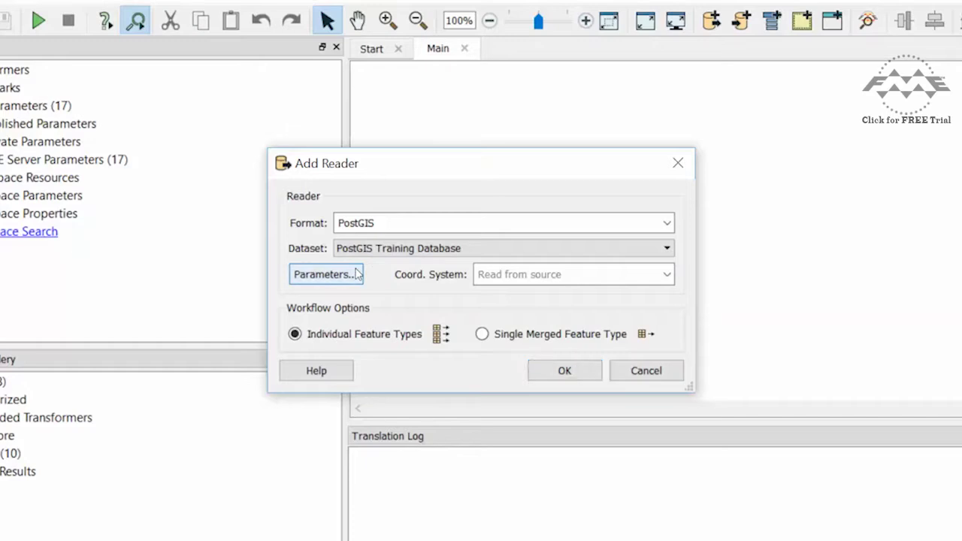
{"action": "left_click", "coordinate": [356, 273]}
Limit the reader to the fmedata2015 schema and the fmedata2015.Parks table
{"action": "left_click", "coordinate": [629, 240]}
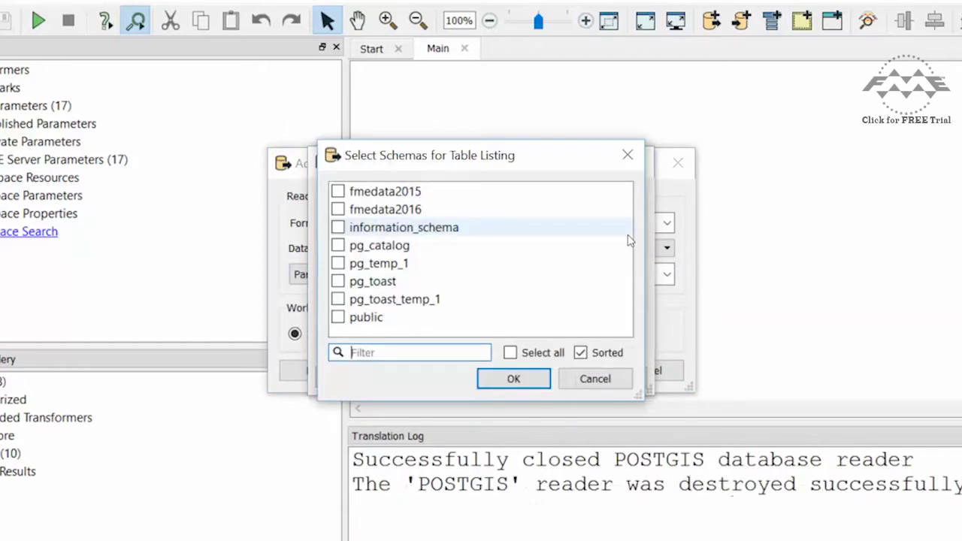
{"action": "left_click", "coordinate": [337, 191]}
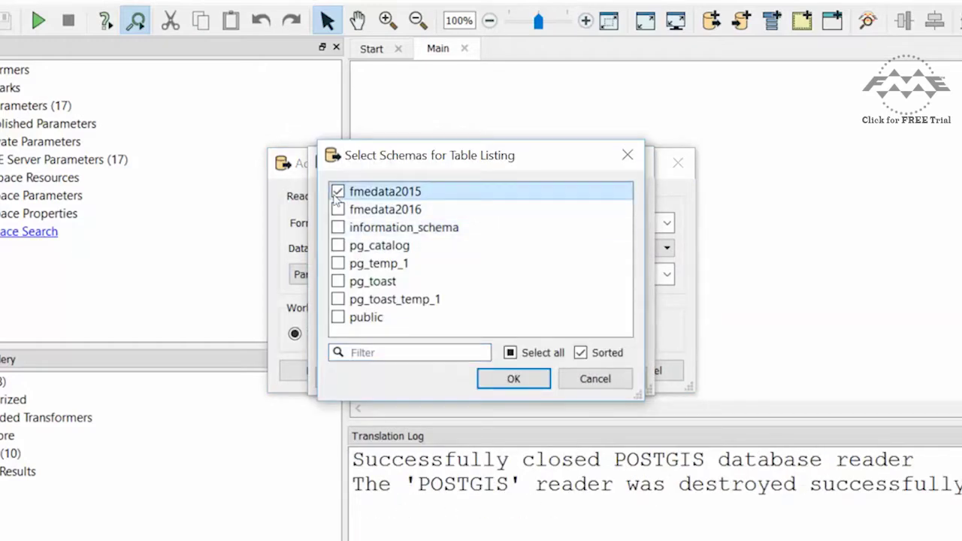
{"action": "left_click", "coordinate": [542, 378]}
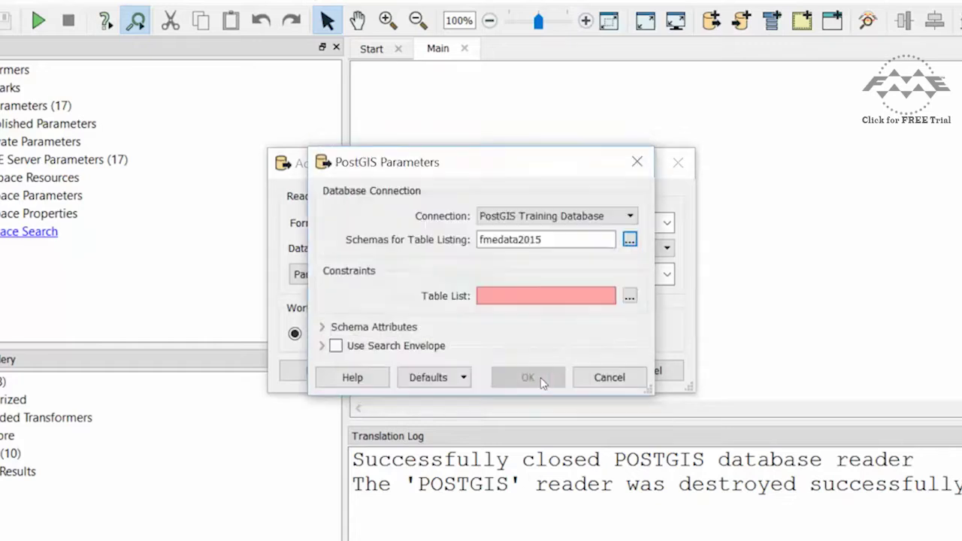
{"action": "left_click", "coordinate": [629, 298]}
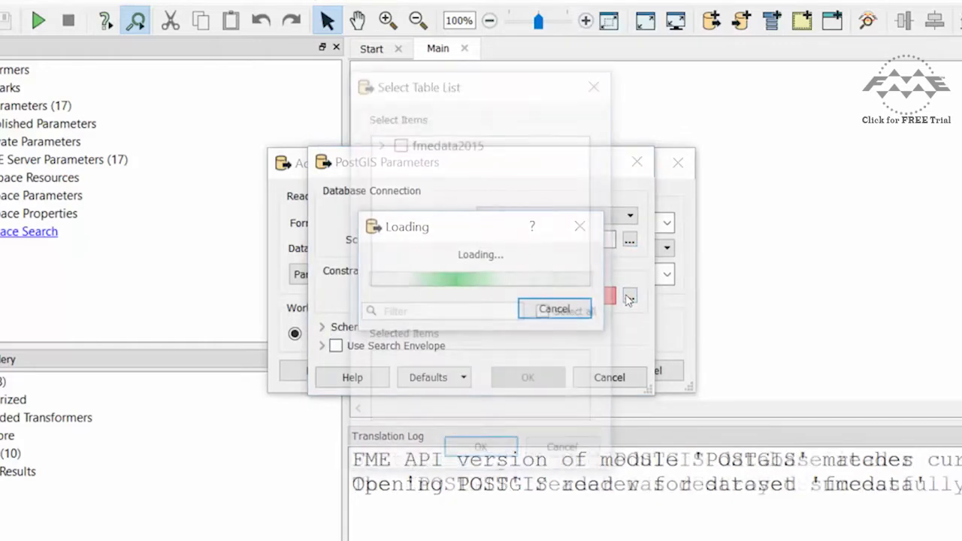
{"action": "scroll", "coordinate": [584, 188], "scroll_direction": "down", "scroll_amount": 2}
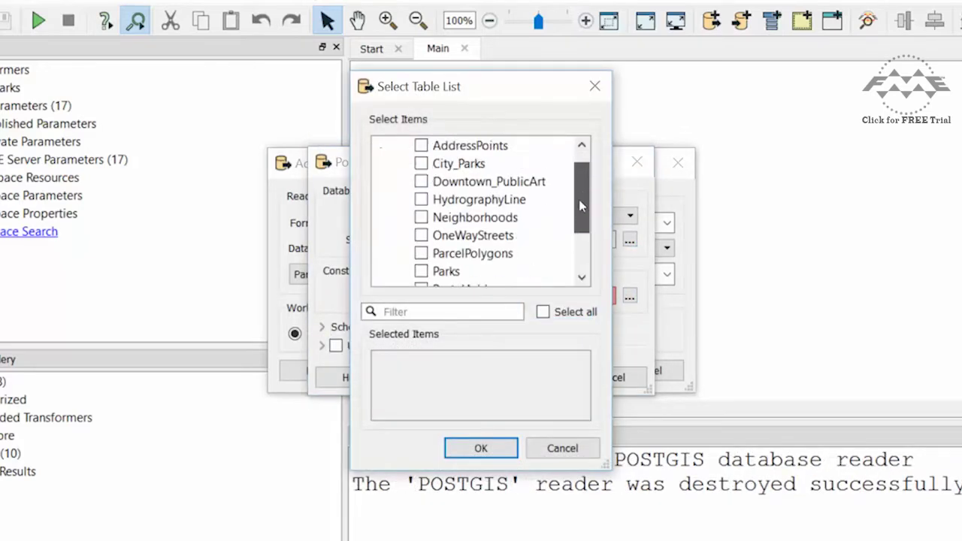
{"action": "left_click", "coordinate": [421, 254]}
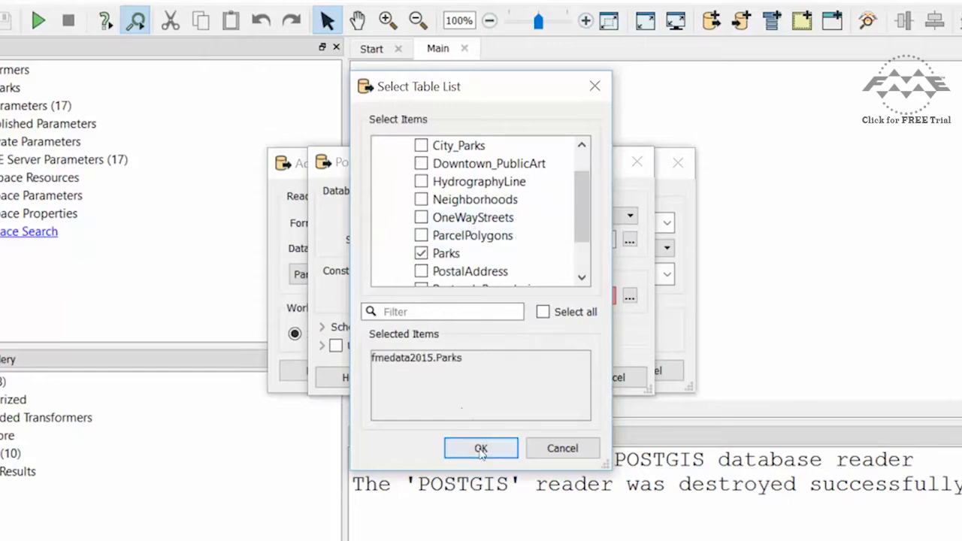
{"action": "left_click", "coordinate": [481, 448]}
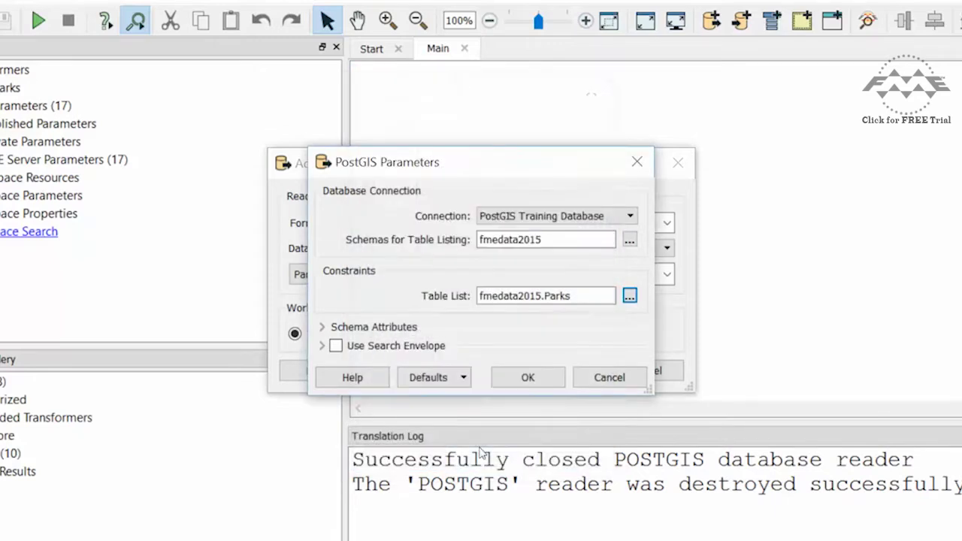
Leave the search envelope disabled and finish adding the PostGIS reader
{"action": "left_click", "coordinate": [323, 347]}
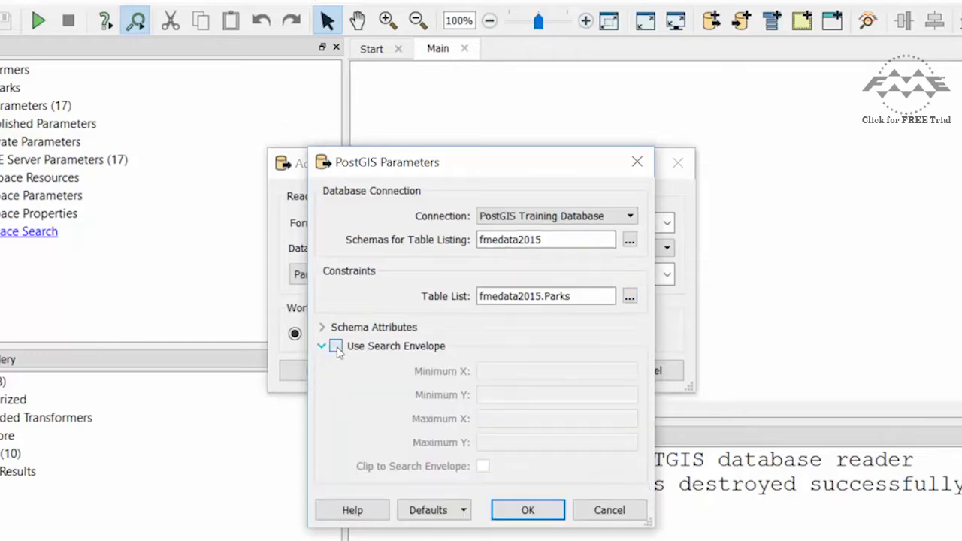
{"action": "left_click", "coordinate": [336, 346]}
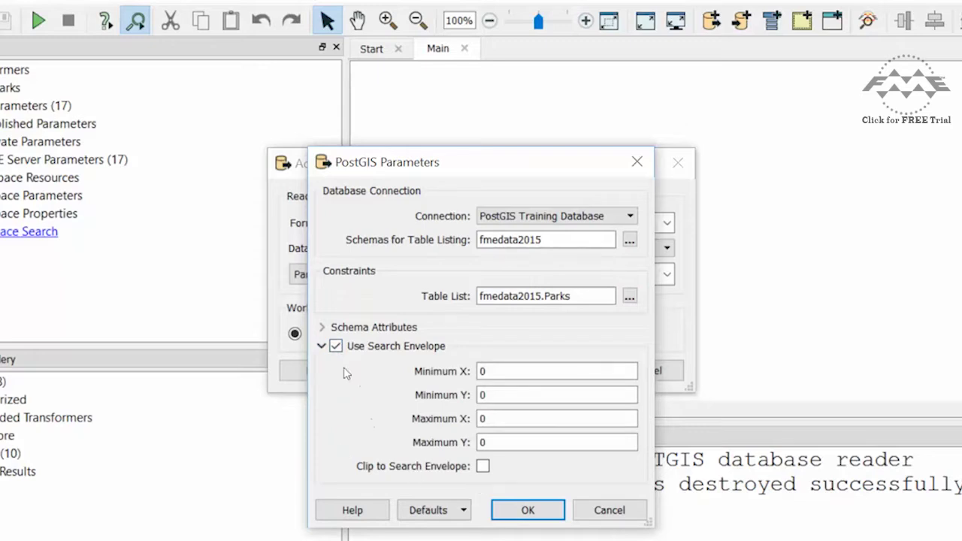
{"action": "left_click", "coordinate": [336, 345]}
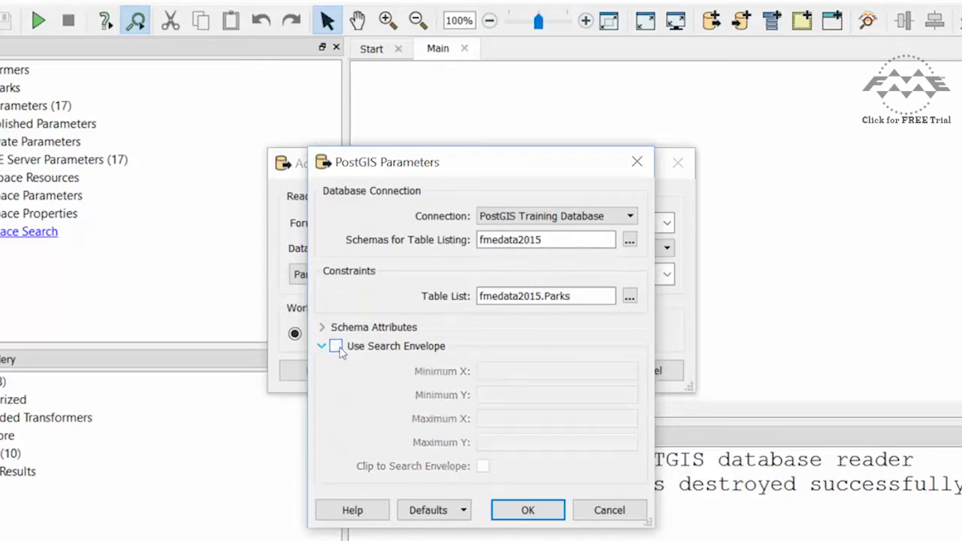
{"action": "left_click", "coordinate": [540, 516]}
{"action": "left_click", "coordinate": [576, 371]}
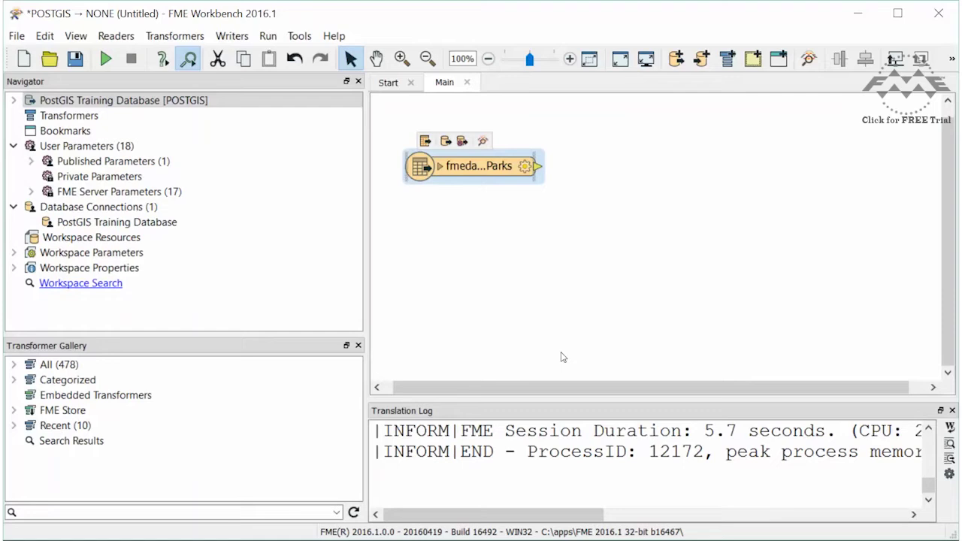
Give the fmedata2015.Parks feature type the WHERE clause "NeighborhoodName" = 'West End'
{"action": "left_click", "coordinate": [524, 166]}
{"action": "left_click", "coordinate": [560, 94]}
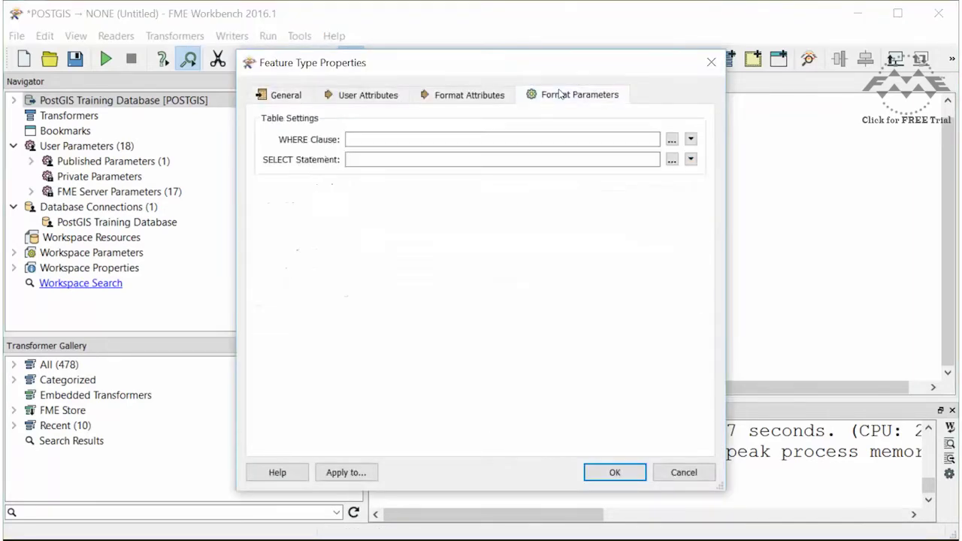
{"action": "left_click", "coordinate": [514, 140]}
{"action": "type", "text": "\""}
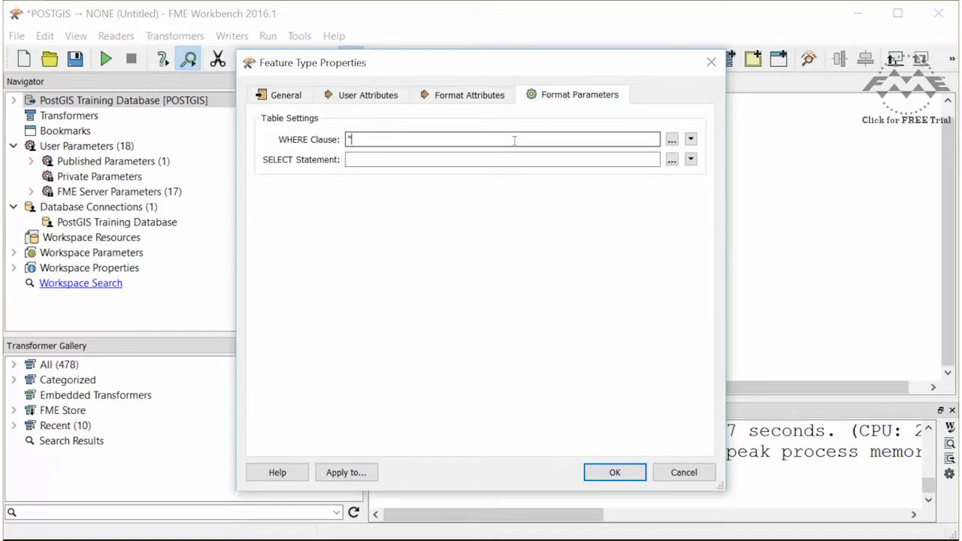
{"action": "type", "text": "NeighborhoodName\" = 'West End'"}
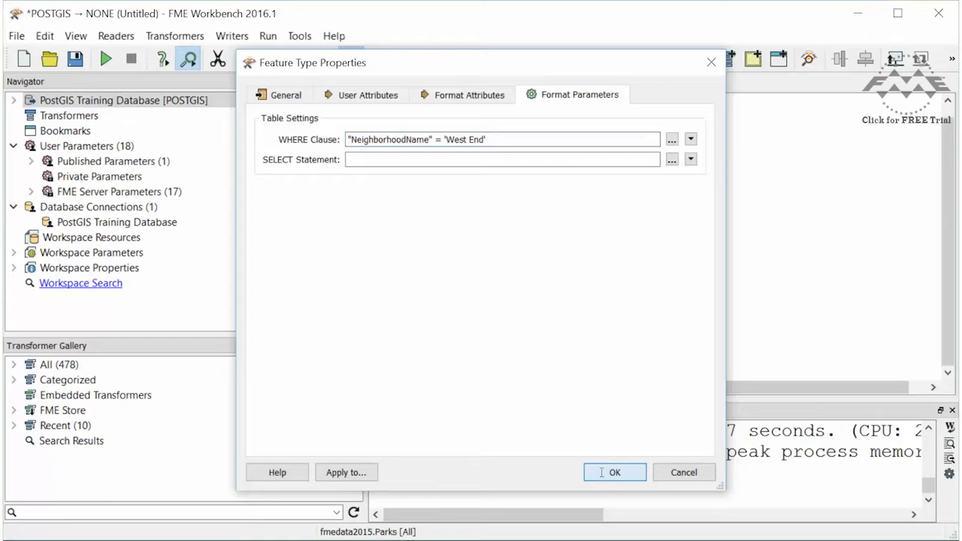
{"action": "left_click", "coordinate": [602, 472]}
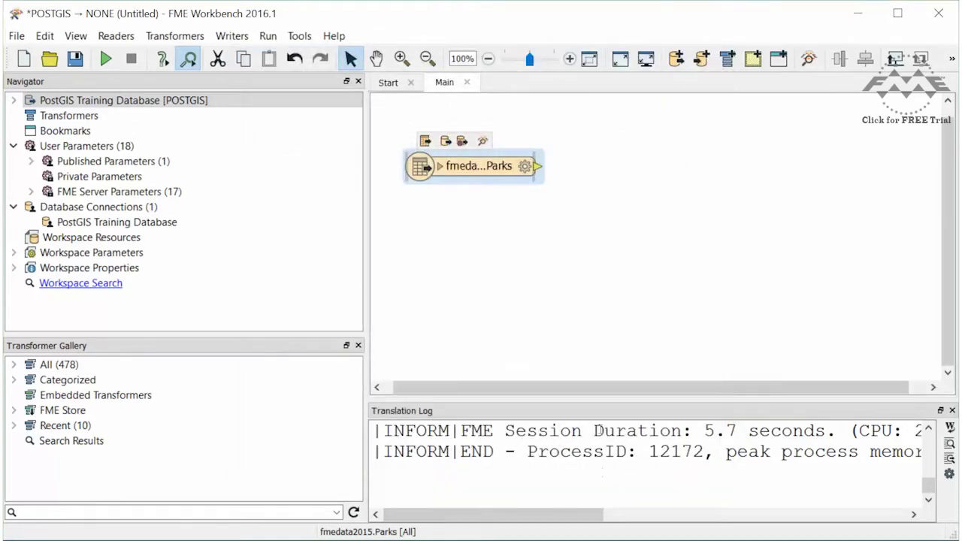
{"action": "right_click", "coordinate": [505, 161]}
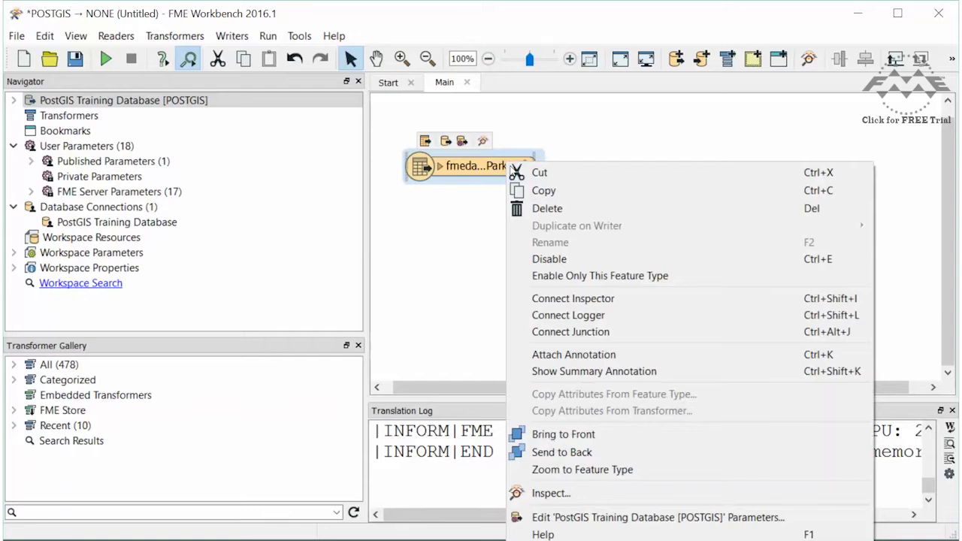
{"action": "left_click", "coordinate": [574, 299]}
{"action": "key", "text": "ctrl+r"}
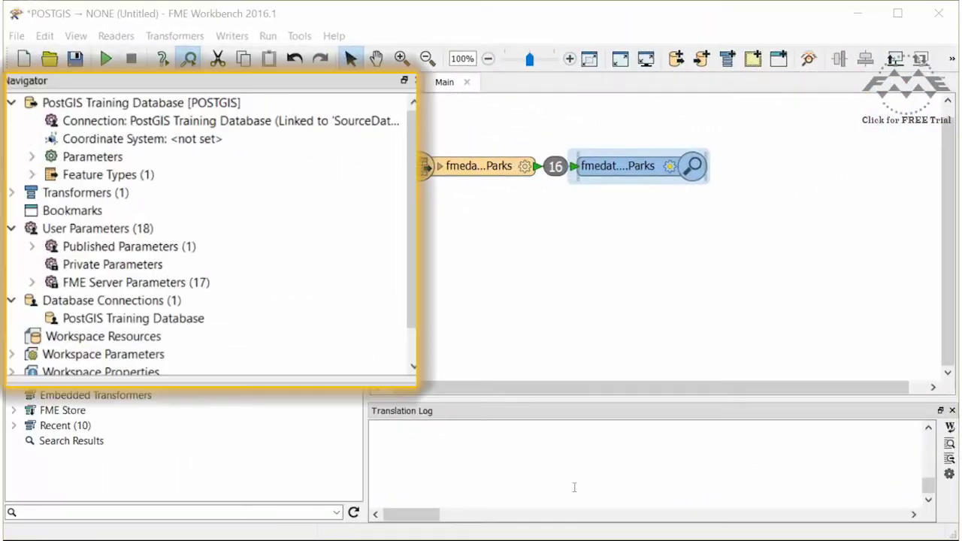
Review the PostGIS reader's Search Method parameter without changing it
{"action": "left_click", "coordinate": [32, 157]}
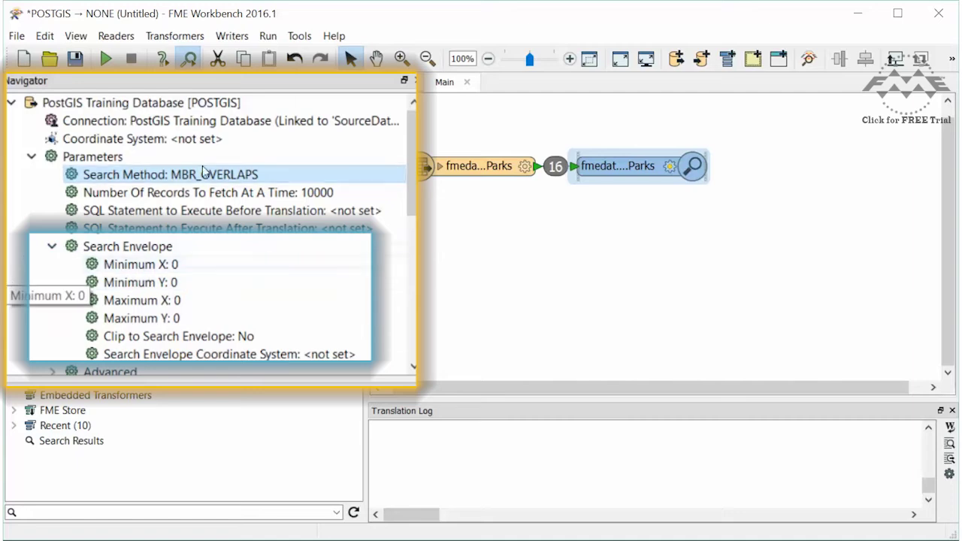
{"action": "double_click", "coordinate": [240, 176]}
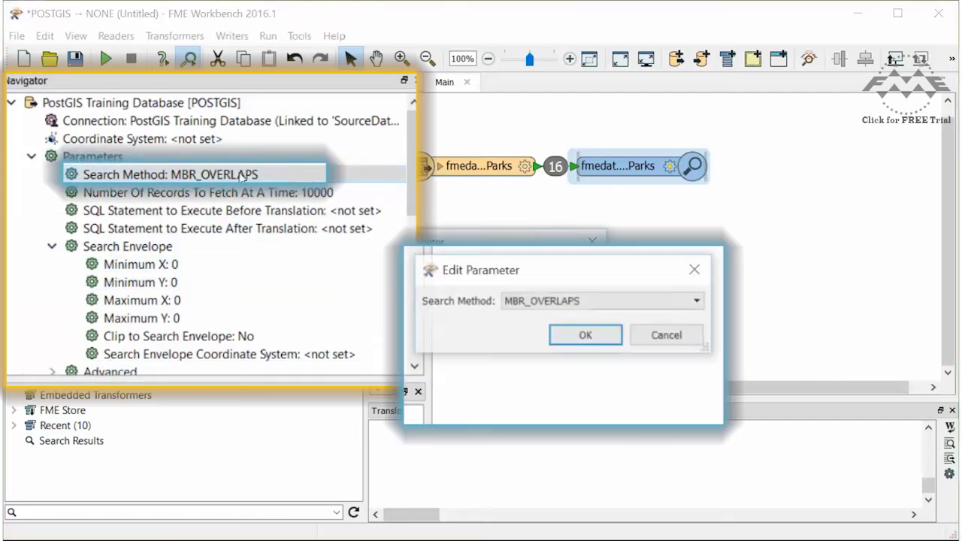
{"action": "left_click", "coordinate": [698, 301]}
{"action": "left_click", "coordinate": [695, 267]}
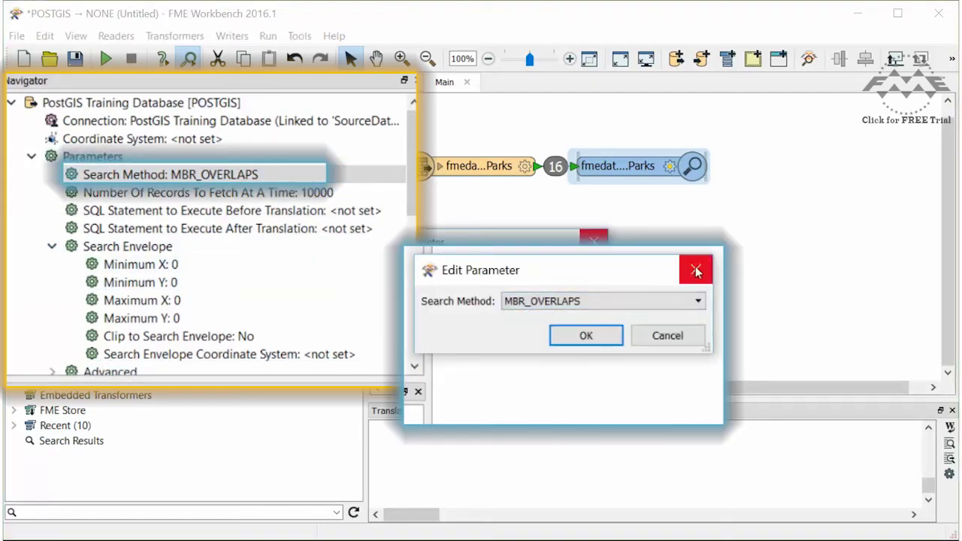
{"action": "left_click", "coordinate": [694, 268]}
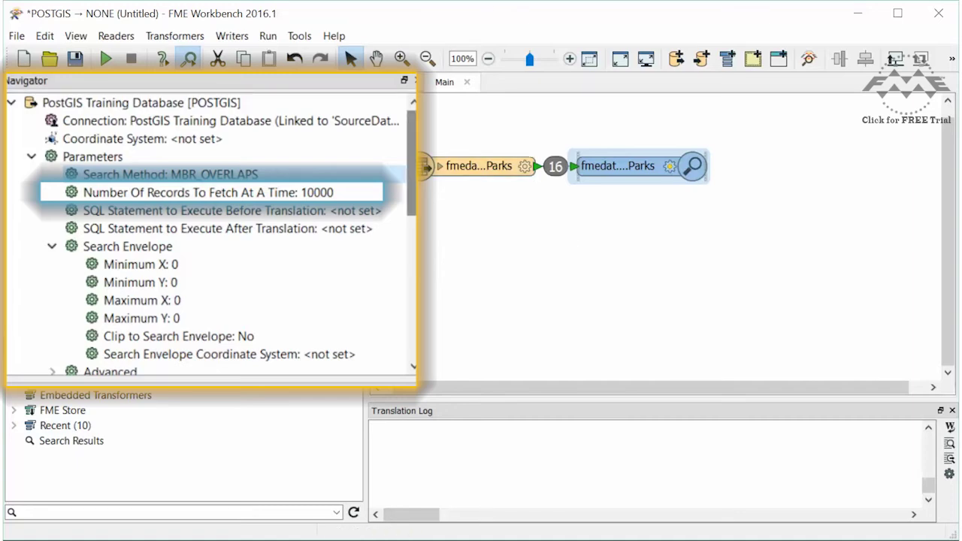
Delete the Inspector transformer from the canvas
{"action": "scroll", "coordinate": [210, 233], "scroll_direction": "down", "scroll_amount": 3}
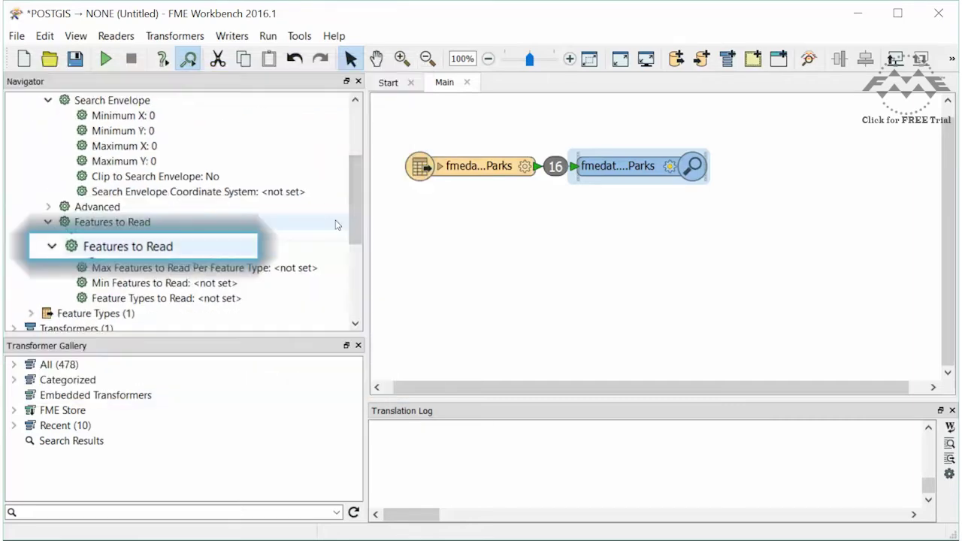
{"action": "left_click", "coordinate": [629, 172]}
{"action": "key", "text": "Delete"}
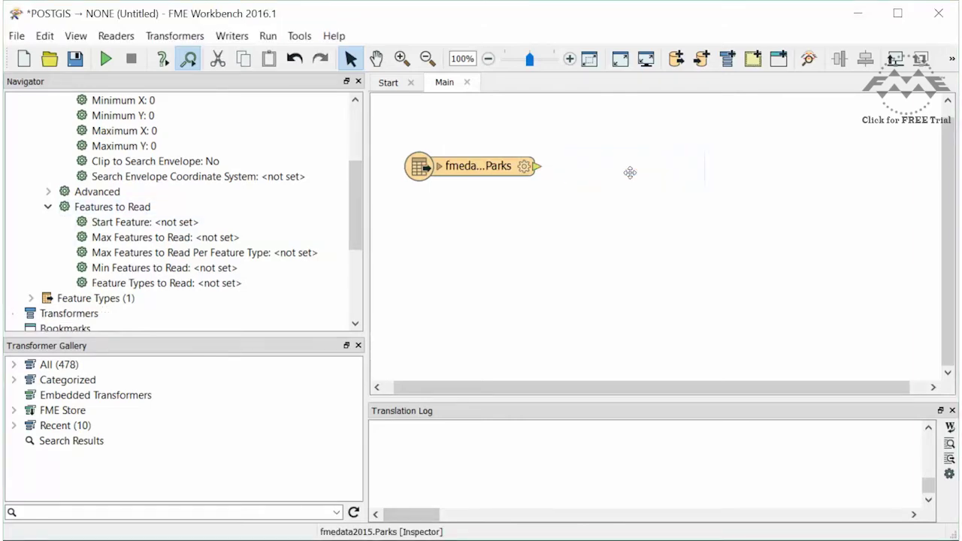
Add an Esri Geodatabase (File Geodb API) writer targeting C:\Output\WestEndParks.gdb
{"action": "left_click", "coordinate": [231, 36]}
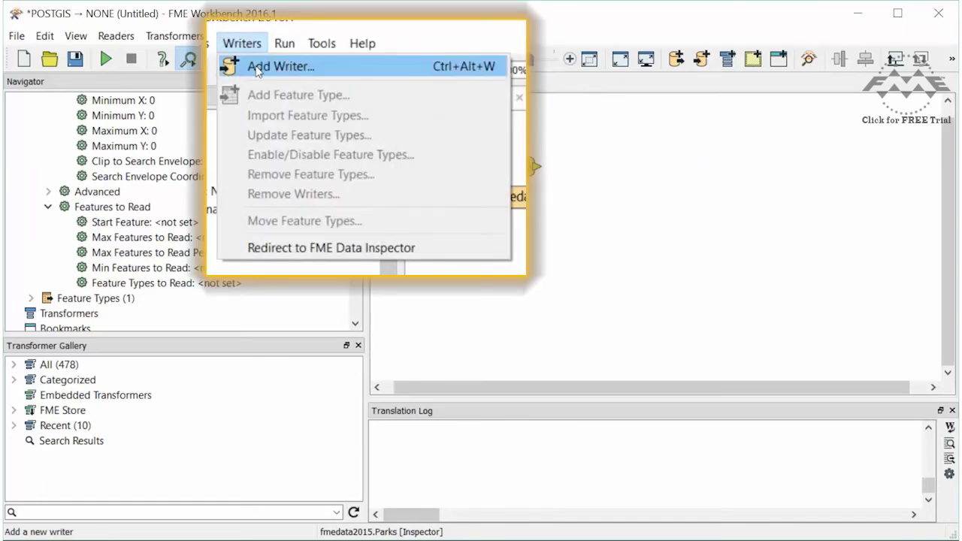
{"action": "left_click", "coordinate": [248, 56]}
{"action": "type", "text": "geod"}
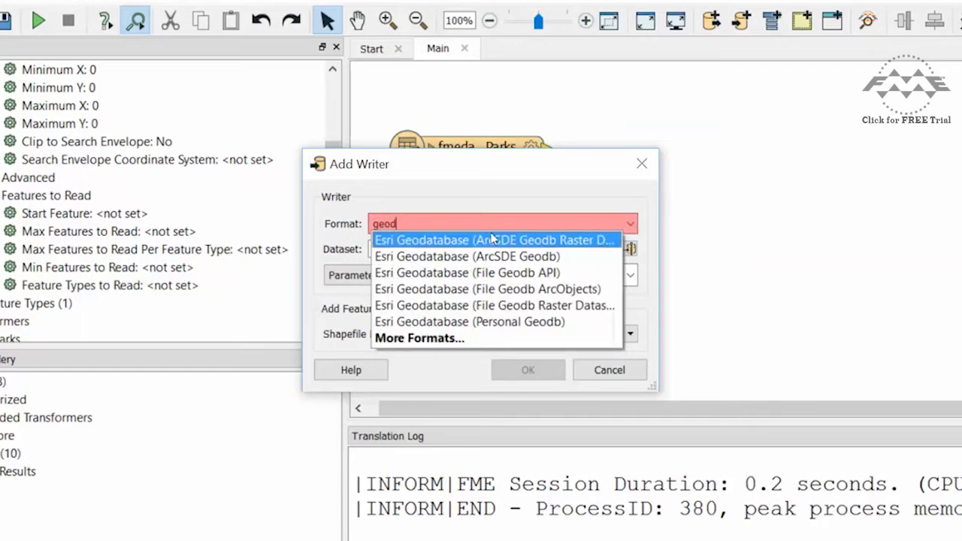
{"action": "type", "text": "ata"}
{"action": "left_click", "coordinate": [494, 272]}
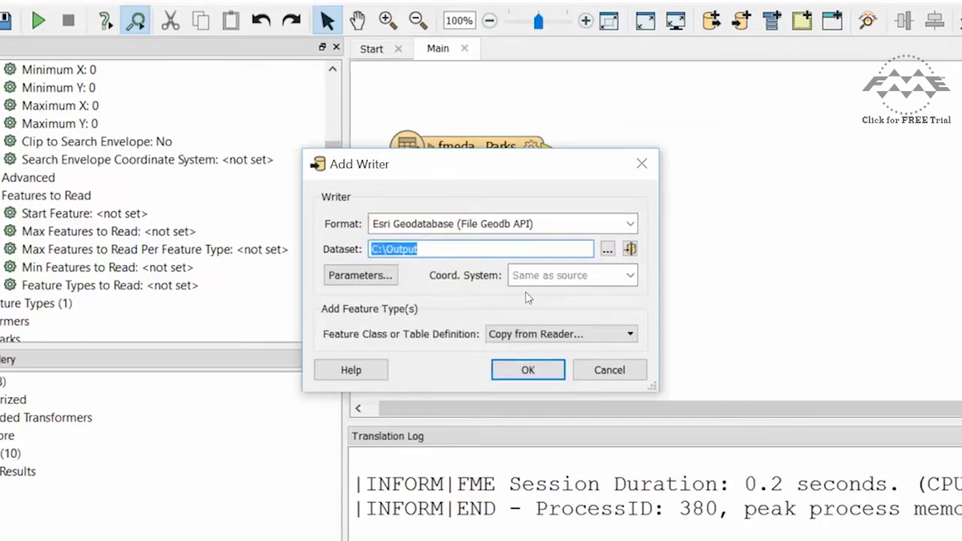
{"action": "left_click", "coordinate": [607, 249]}
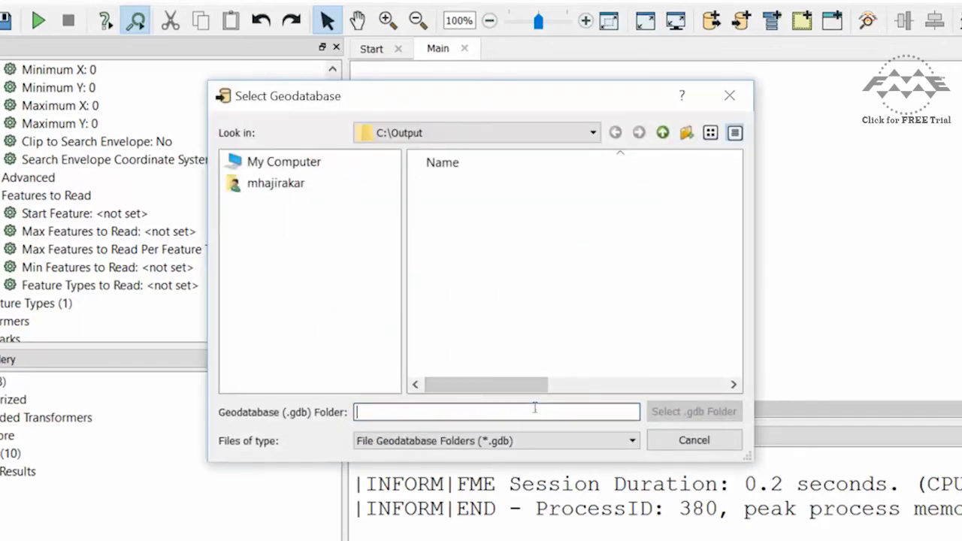
{"action": "type", "text": "WestEndParks"}
{"action": "left_click", "coordinate": [699, 413]}
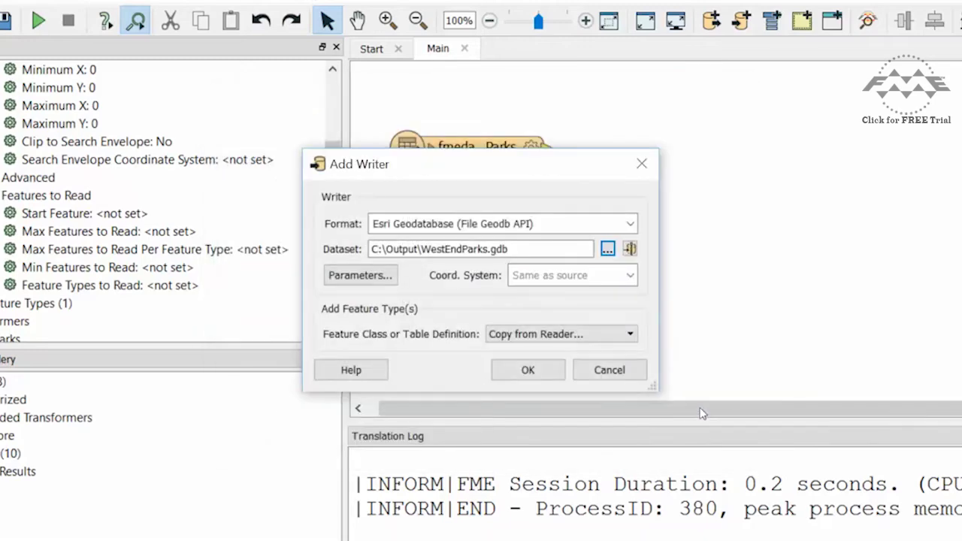
{"action": "left_click", "coordinate": [548, 374]}
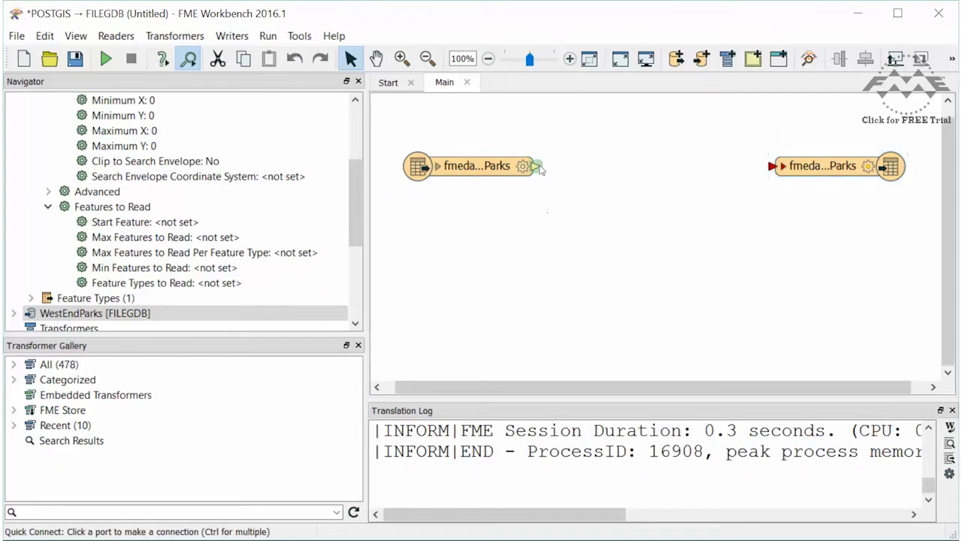
Link the Parks reader to the writer's Parks feature type, using geodb_polygon geometry
{"action": "mouse_move", "coordinate": [539, 166]}
{"action": "left_mouse_down"}
{"action": "mouse_move", "coordinate": [747, 185]}
{"action": "mouse_move", "coordinate": [772, 166]}
{"action": "left_mouse_up"}
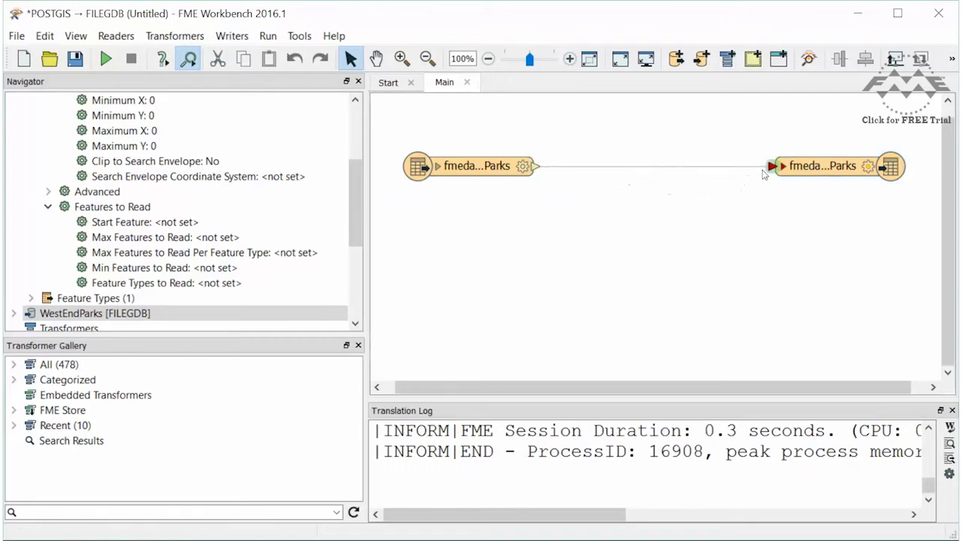
{"action": "left_click", "coordinate": [869, 167]}
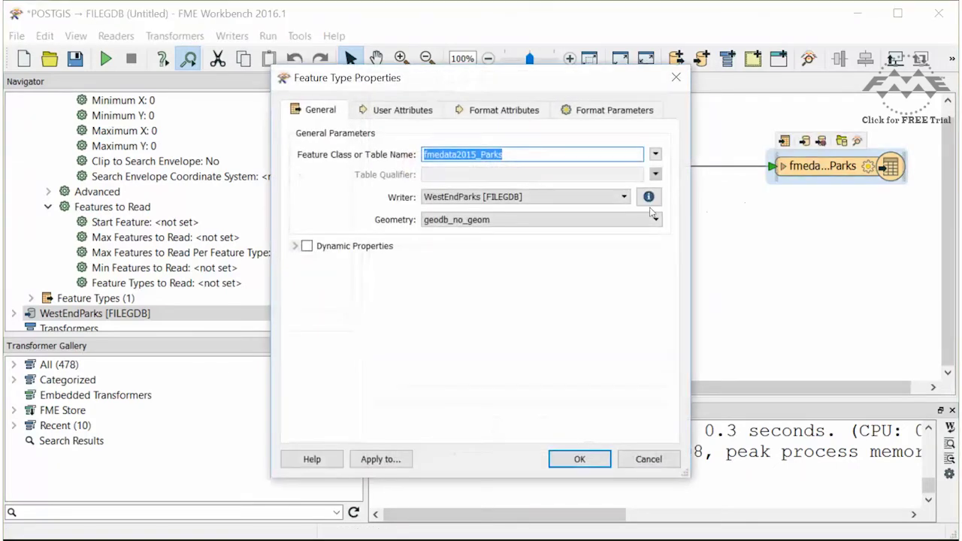
{"action": "left_click", "coordinate": [617, 220]}
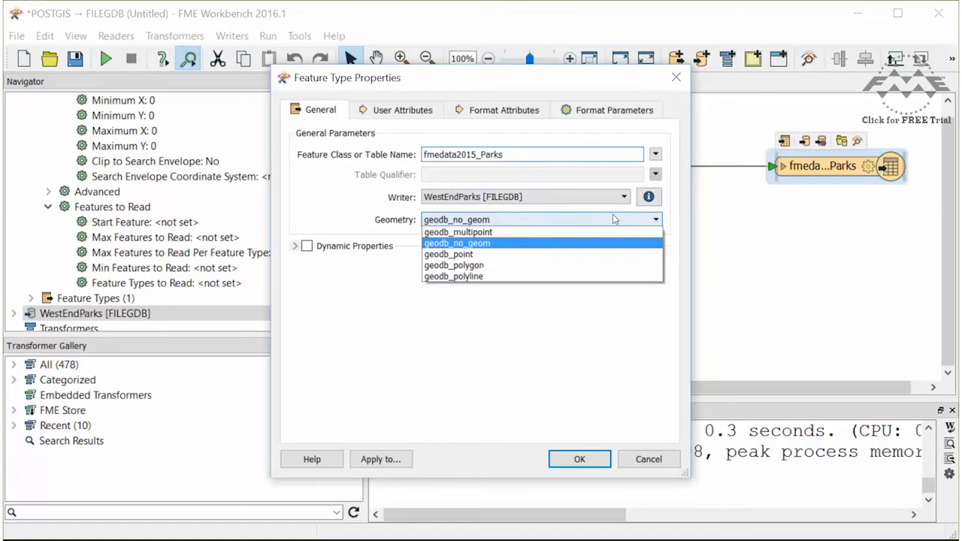
{"action": "left_click", "coordinate": [536, 268]}
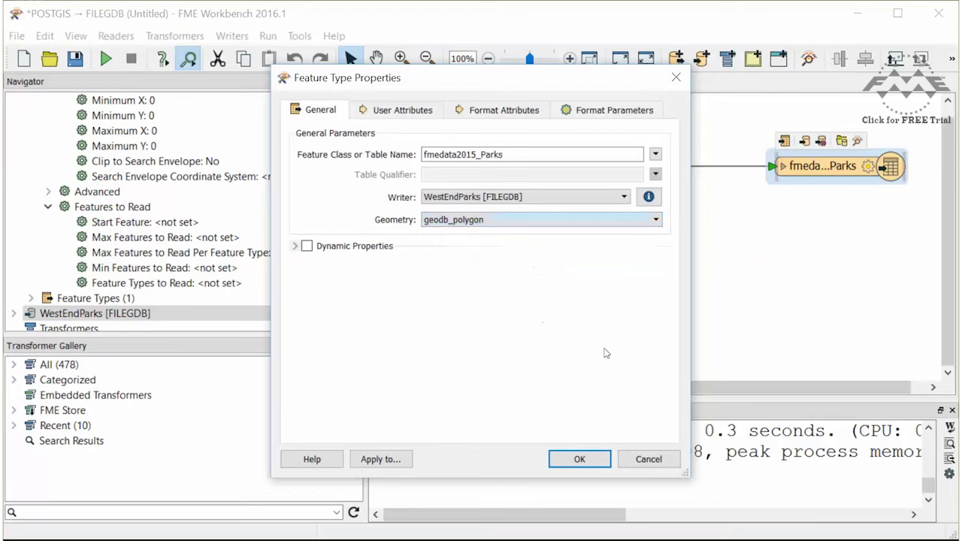
{"action": "left_click", "coordinate": [597, 451]}
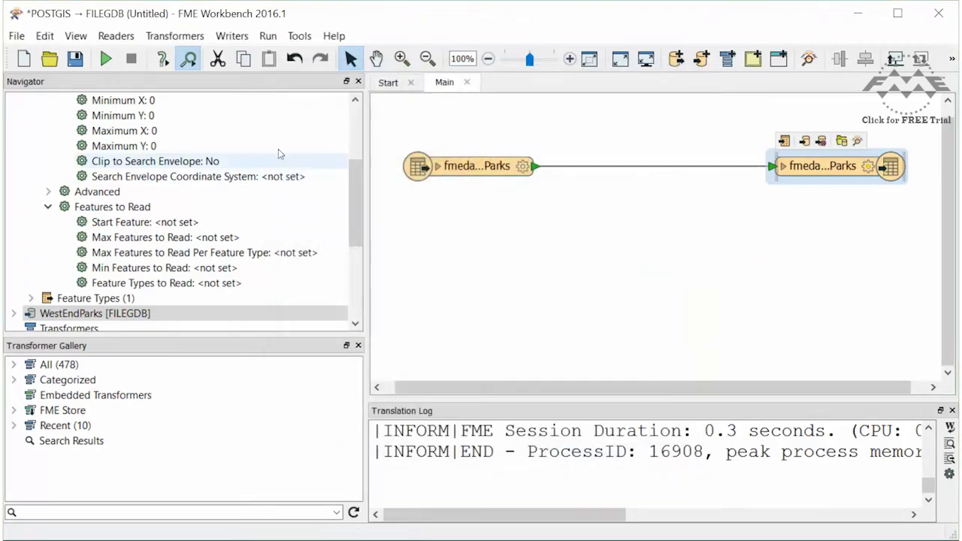
Run the translation writing 16 West End parks, then inspect the writer output
{"action": "left_click", "coordinate": [110, 62]}
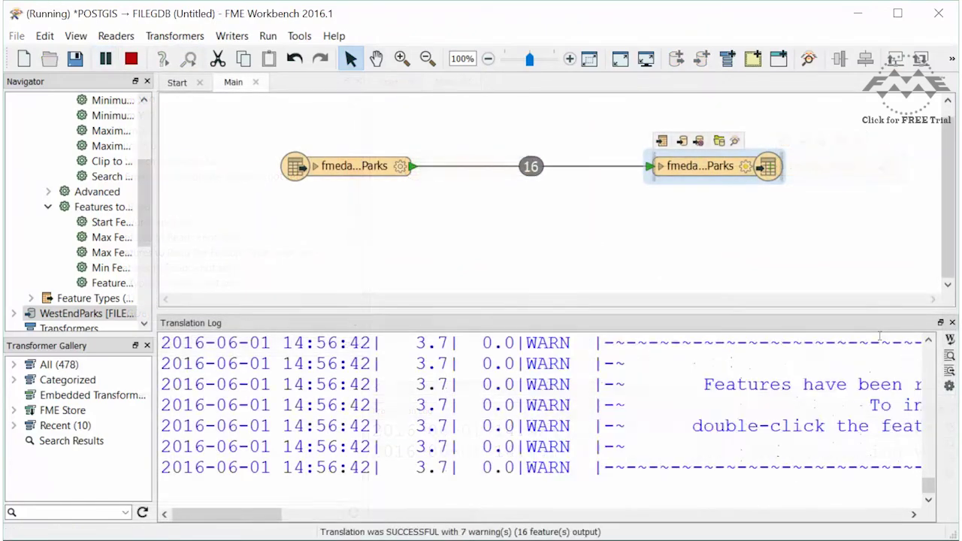
{"action": "right_click", "coordinate": [699, 166]}
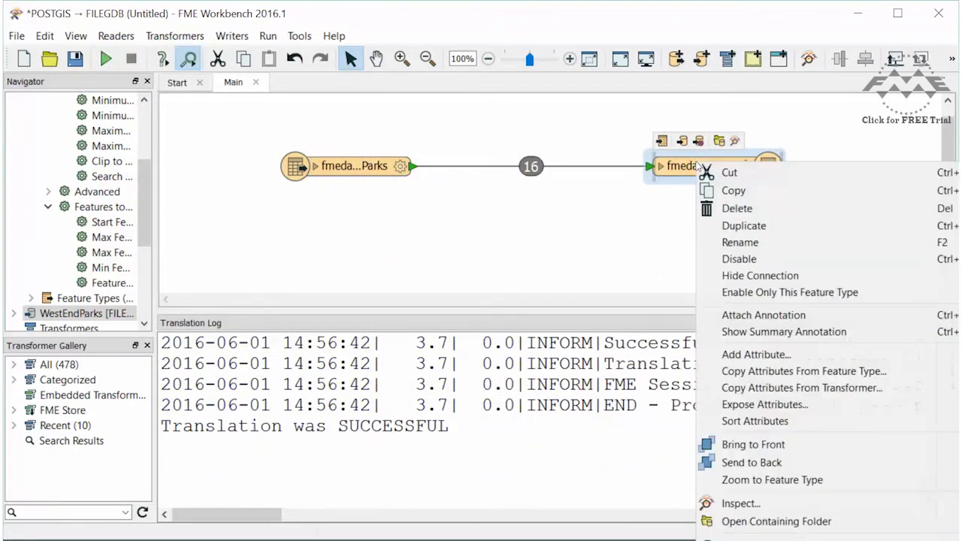
{"action": "left_click", "coordinate": [751, 503]}
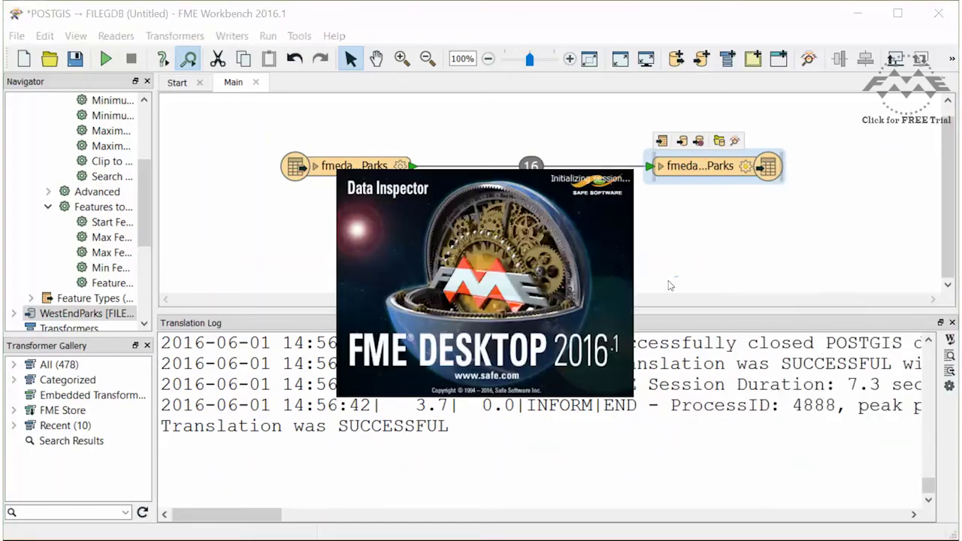